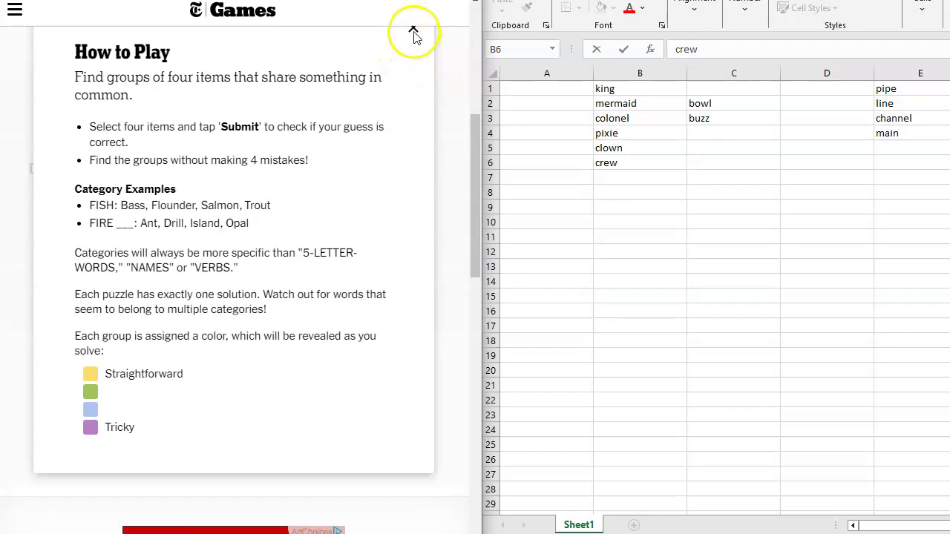
# Step: Close the How to Play instructions so the sixteen-word Connections grid shows
pyautogui.click(414, 34)
pyautogui.click(158, 401)
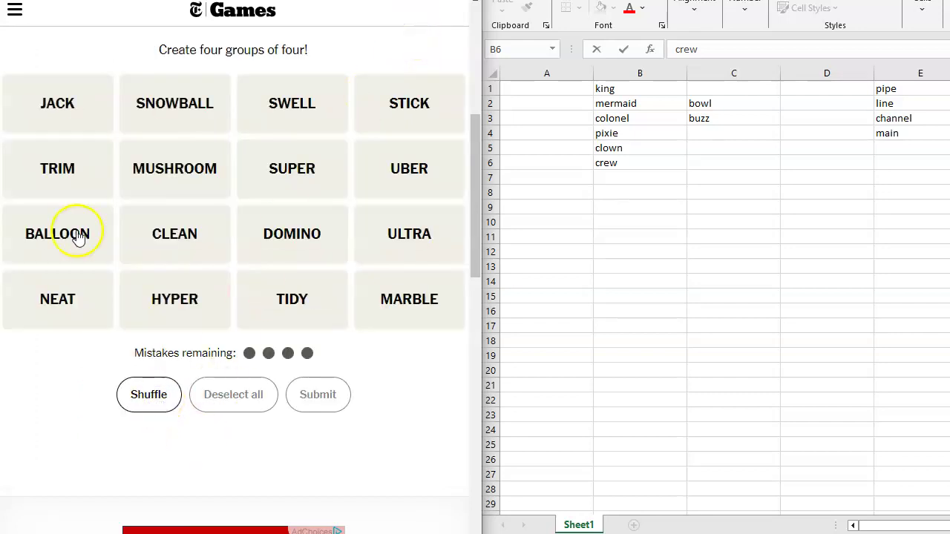
pyautogui.click(149, 139)
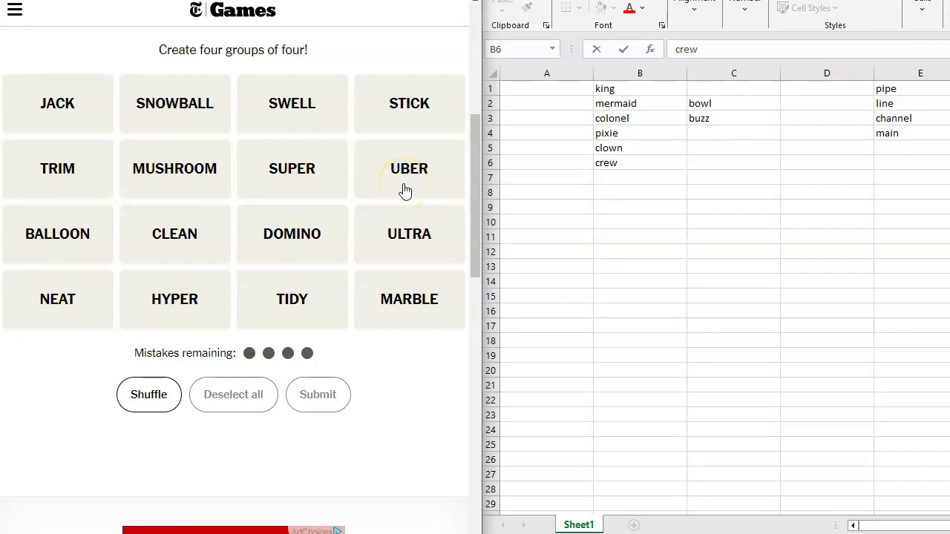
pyautogui.click(297, 174)
pyautogui.click(410, 192)
pyautogui.click(132, 240)
pyautogui.click(98, 252)
pyautogui.click(543, 194)
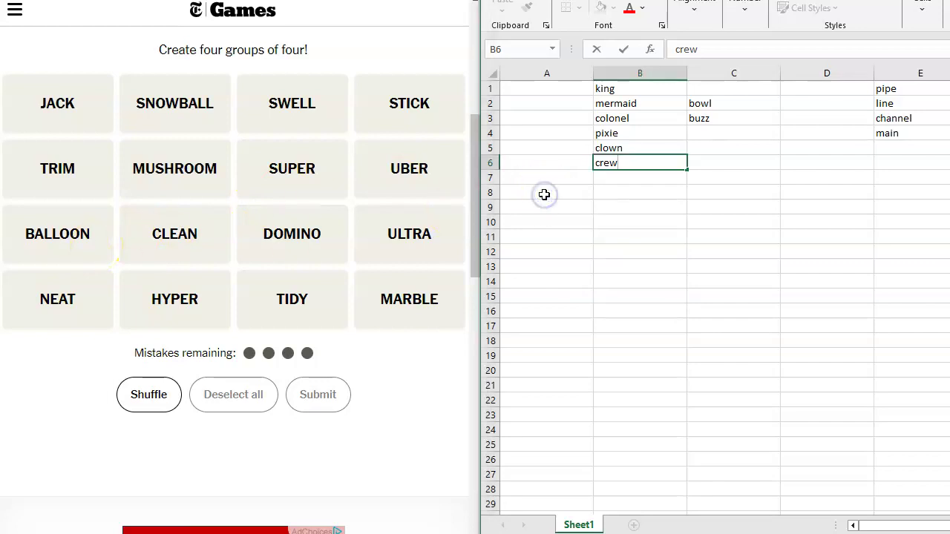
# Step: Enter snowball, mushroom, balloon and swell into cells A8 to A11
pyautogui.click(544, 195)
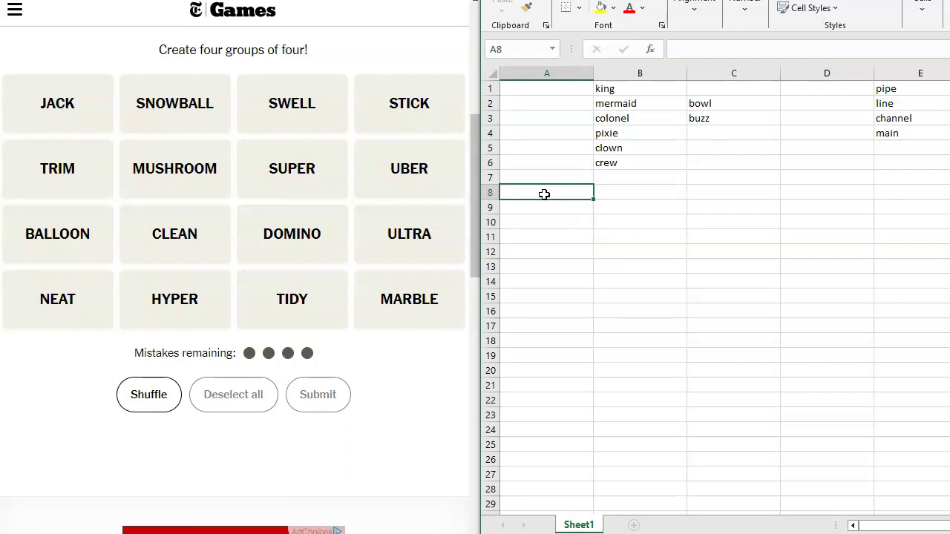
pyautogui.write('snowball')
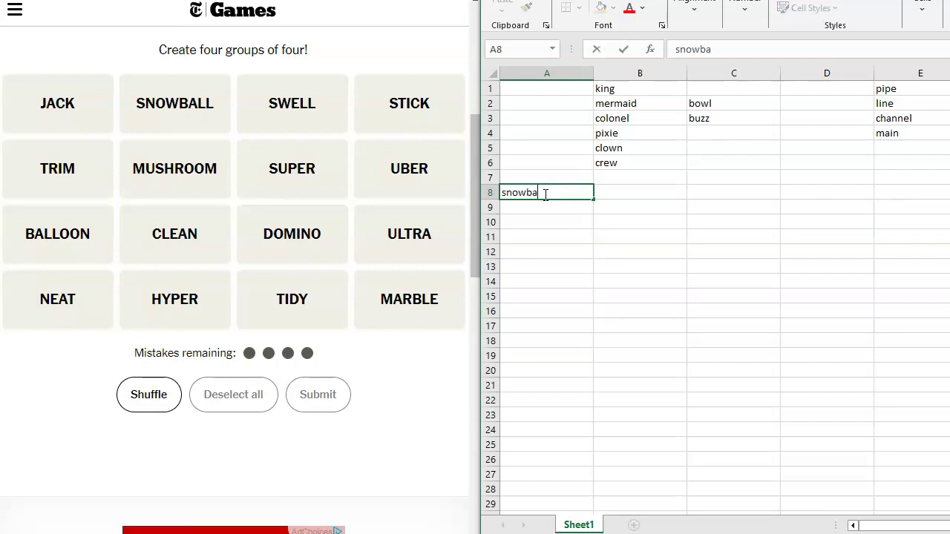
pyautogui.press('Return')
pyautogui.write('mushroom')
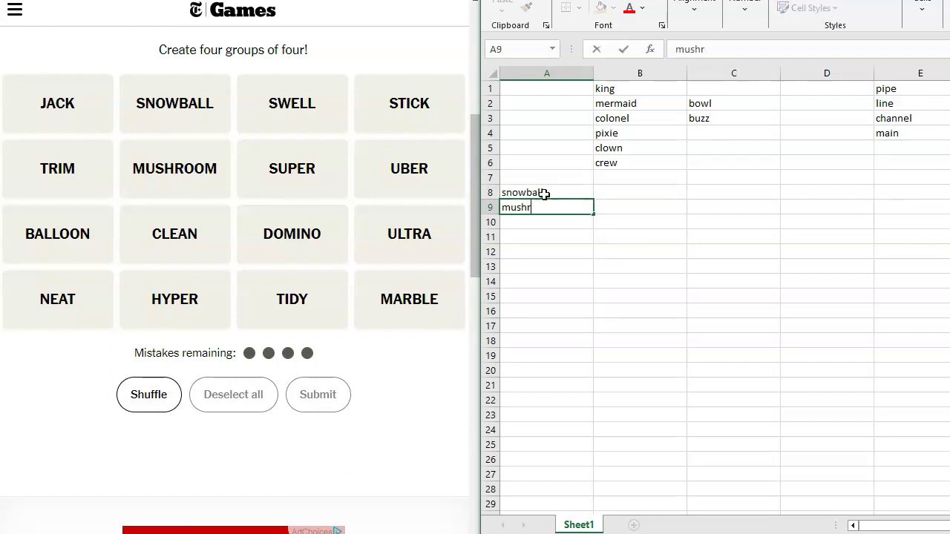
pyautogui.press('Return')
pyautogui.write('ba')
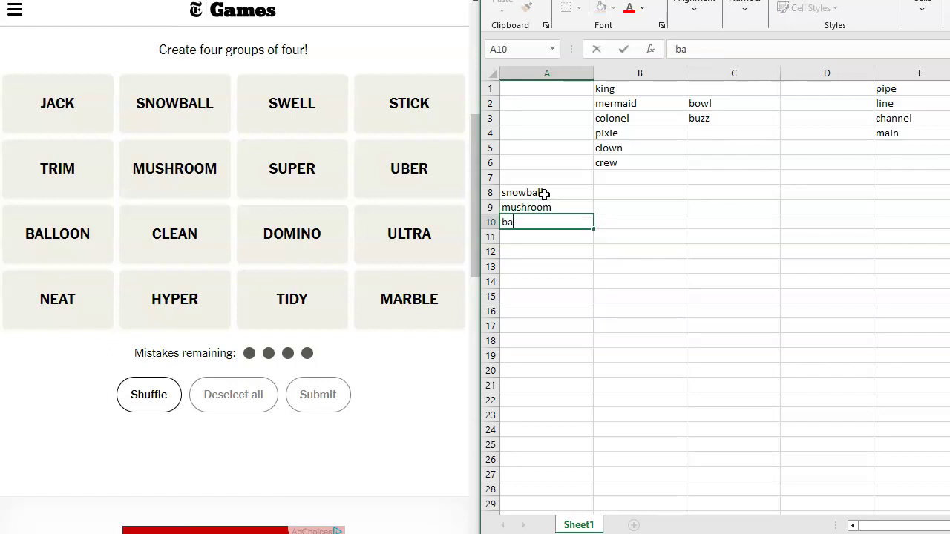
pyautogui.write('lloon')
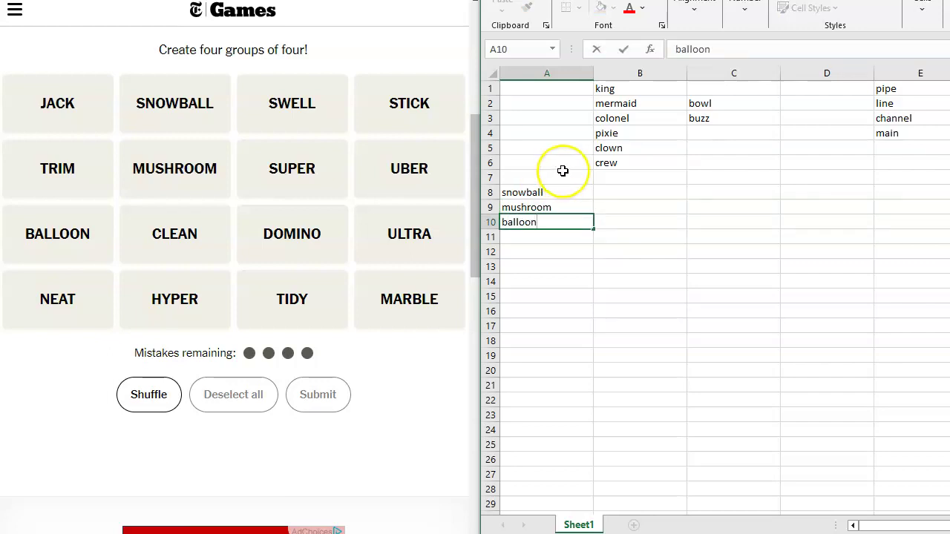
pyautogui.click(541, 233)
pyautogui.write('swell')
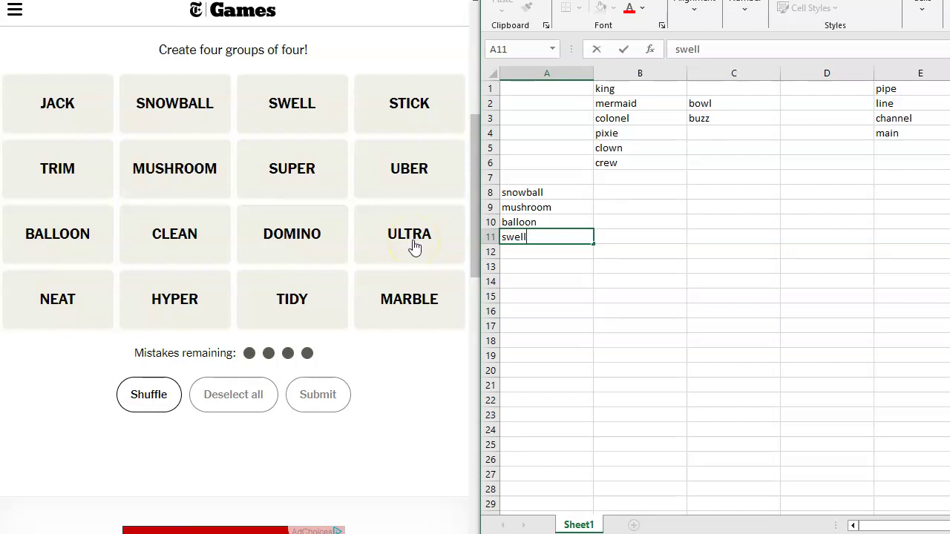
# Step: Enter super, uber, ultra and hyper into cells B8 to B11
pyautogui.click(624, 192)
pyautogui.write('super')
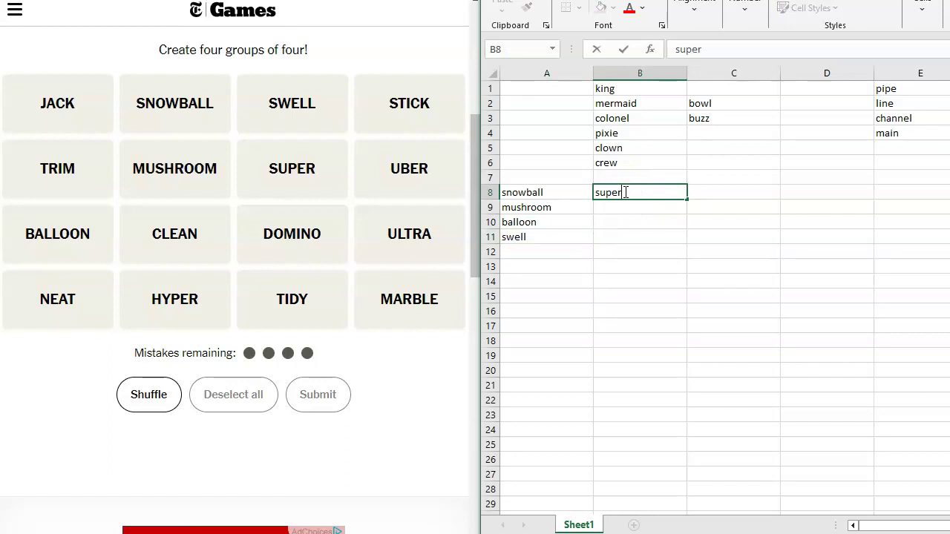
pyautogui.press('Return')
pyautogui.write('uber')
pyautogui.press('Return')
pyautogui.write('ultra')
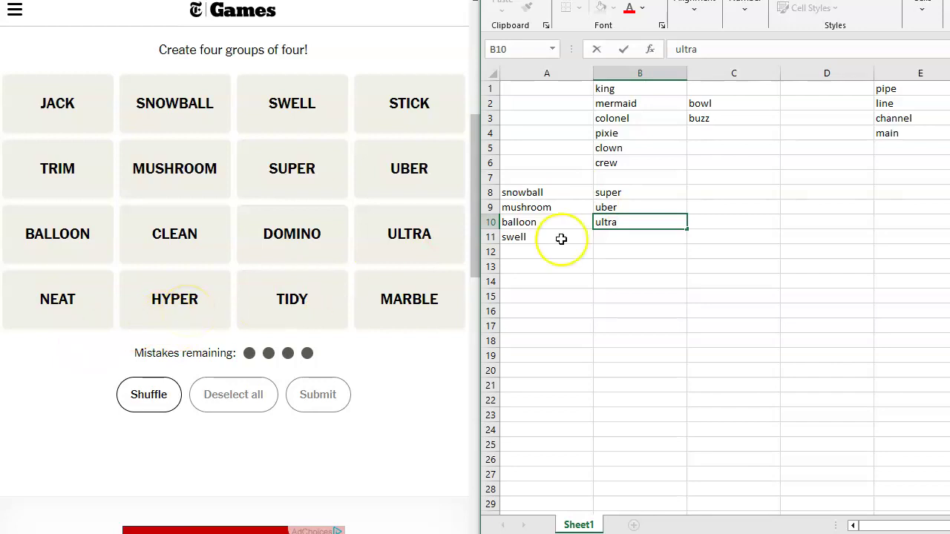
pyautogui.click(619, 239)
pyautogui.write('hyper')
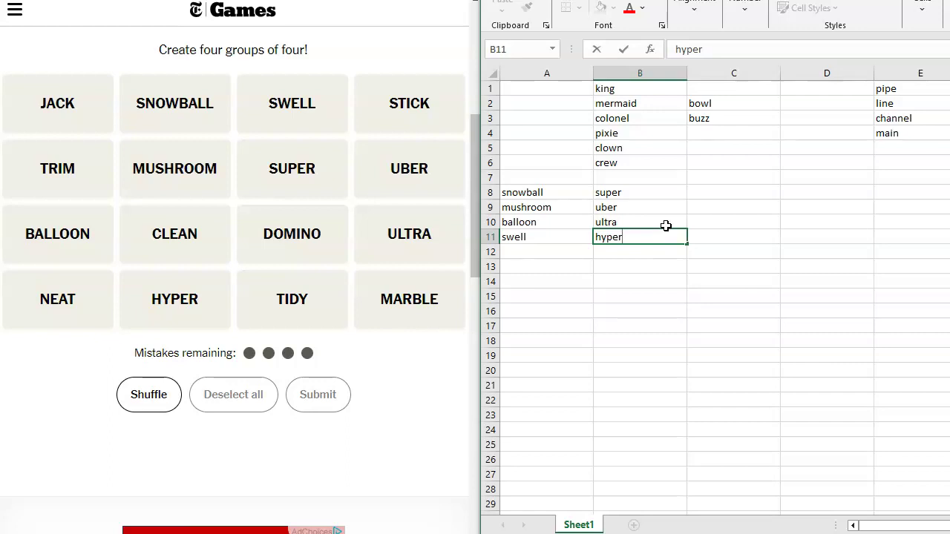
# Step: Enter jack, stick, trim and clean into cells C8 to C11
pyautogui.click(717, 194)
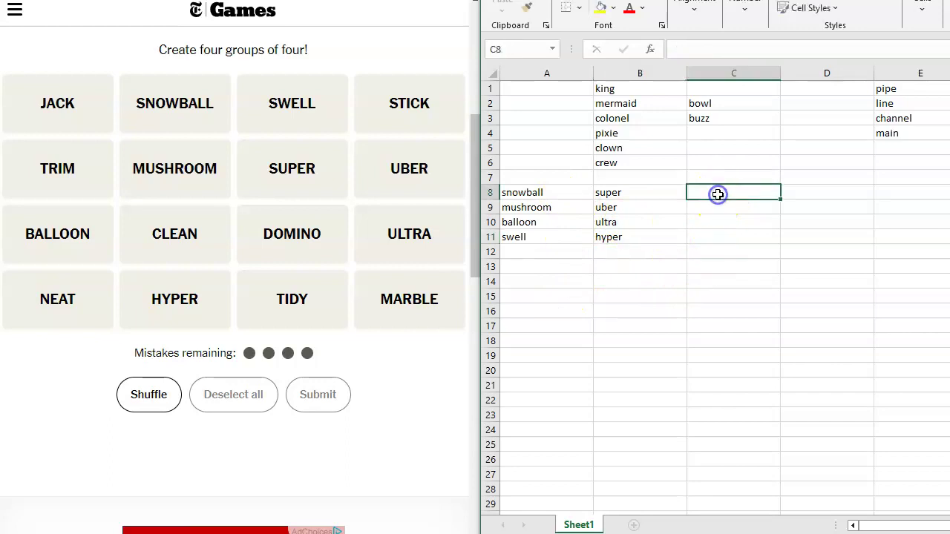
pyautogui.write('jack')
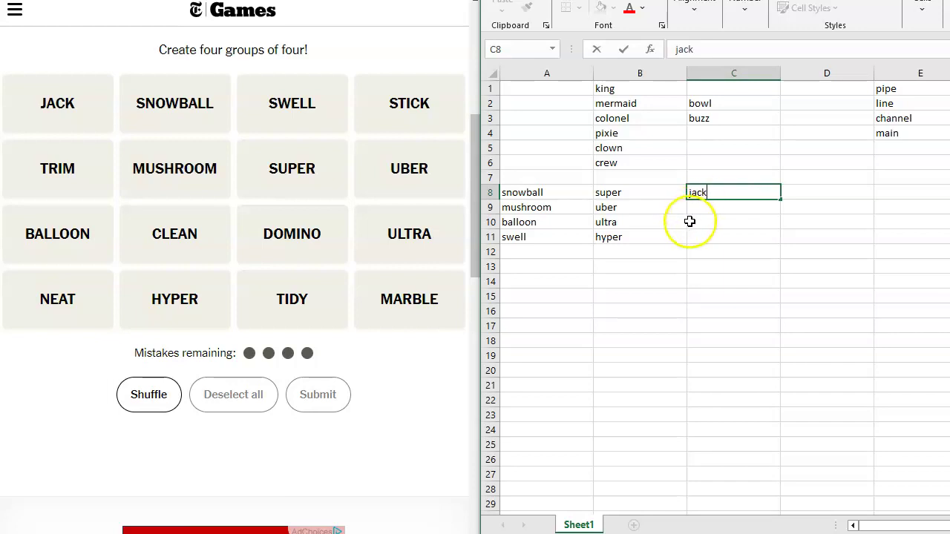
pyautogui.click(708, 208)
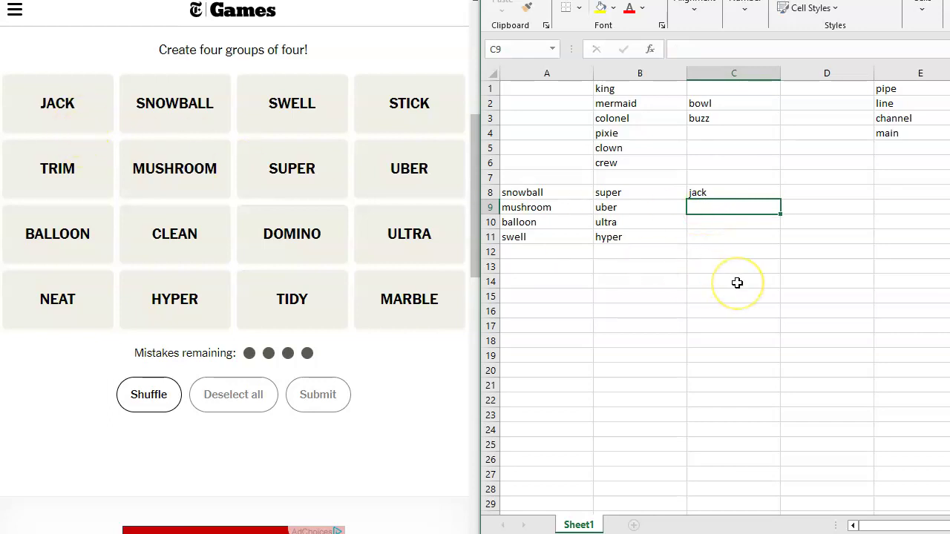
pyautogui.write('stick')
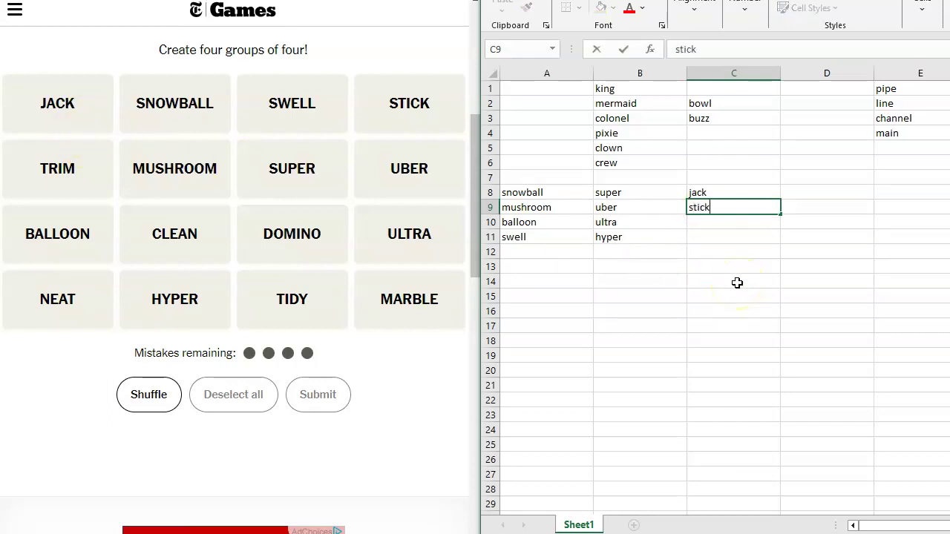
pyautogui.click(699, 221)
pyautogui.write('trim')
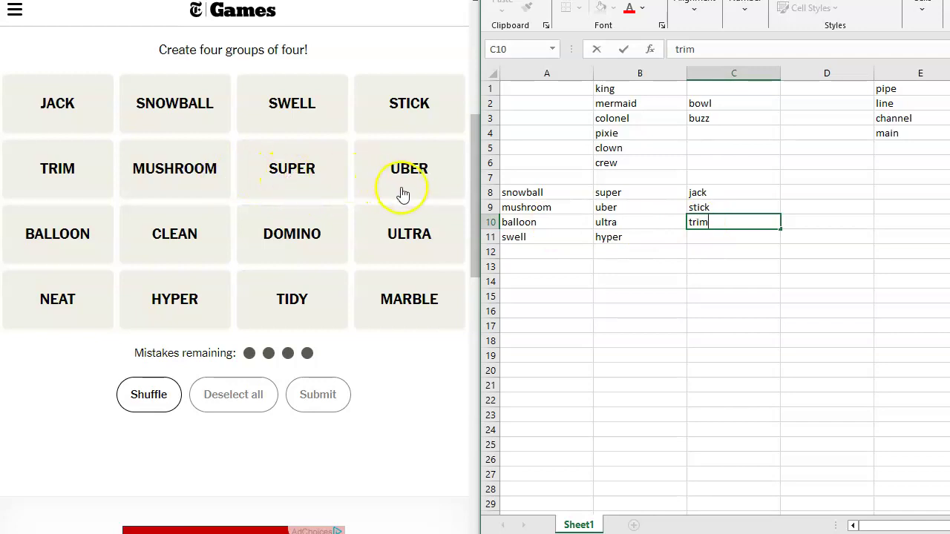
pyautogui.click(719, 236)
pyautogui.write('clean')
# Step: Enter domino, neat, tidy and marble into cells C12 to C15, correcting the 'comino' typo
pyautogui.click(692, 253)
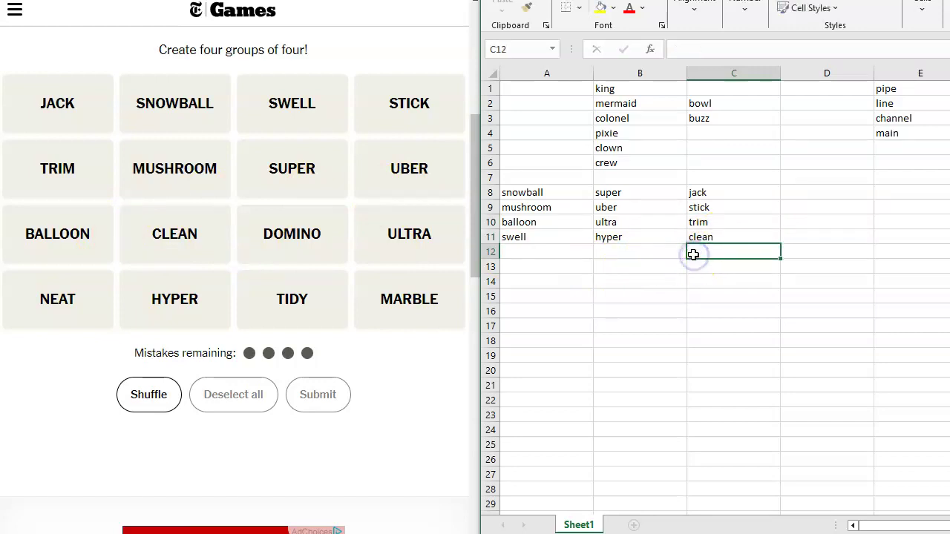
pyautogui.write('comino')
pyautogui.press('BackSpace')
pyautogui.press('BackSpace')
pyautogui.press('BackSpace')
pyautogui.press('BackSpace')
pyautogui.write('domin')
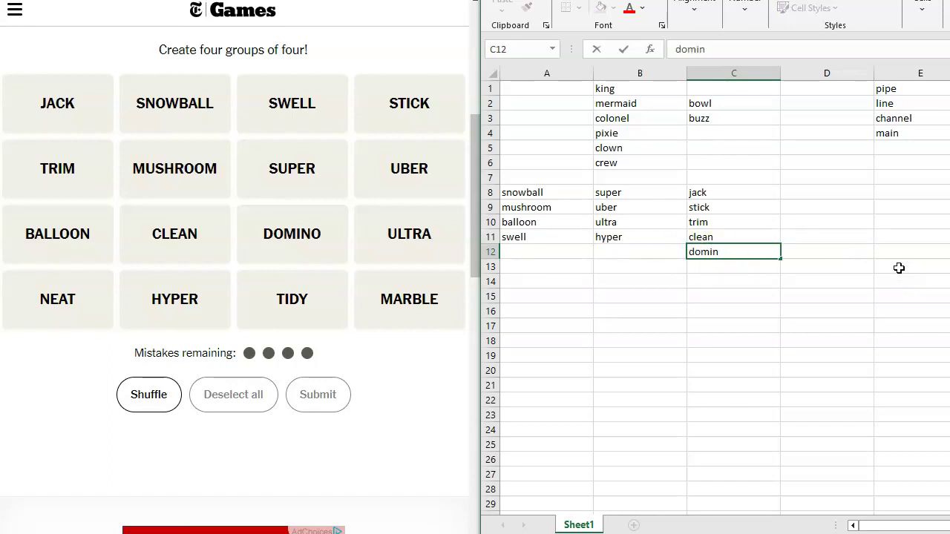
pyautogui.write('o')
pyautogui.click(701, 270)
pyautogui.write('neat')
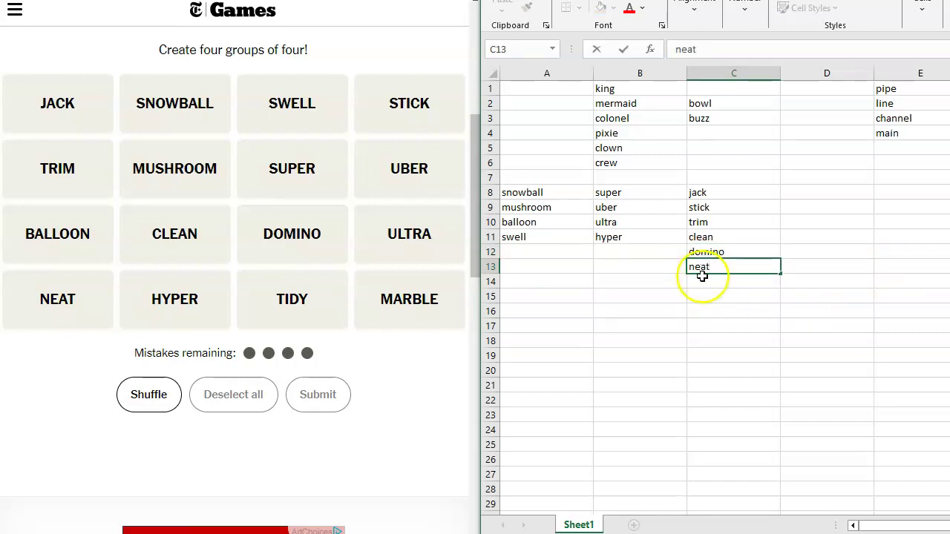
pyautogui.click(701, 281)
pyautogui.write('tidy')
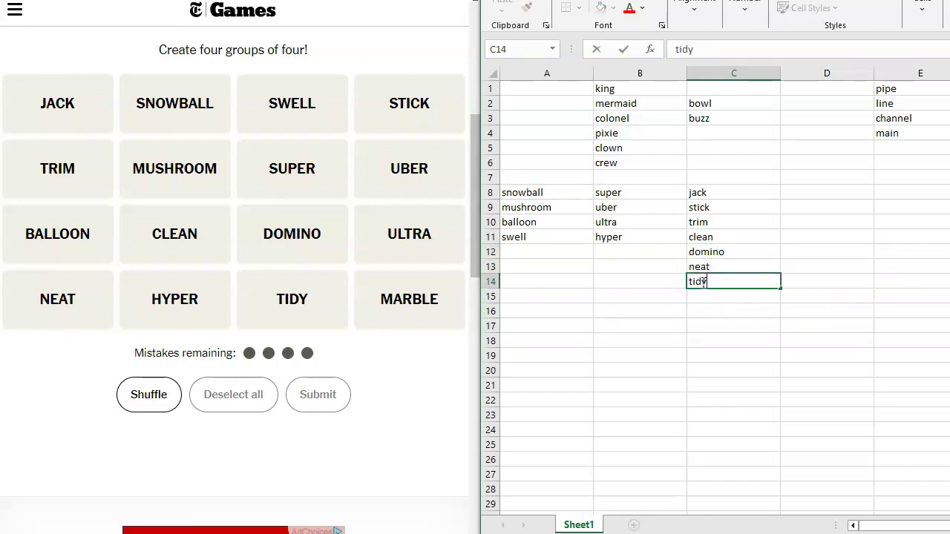
pyautogui.click(715, 295)
pyautogui.write('marble')
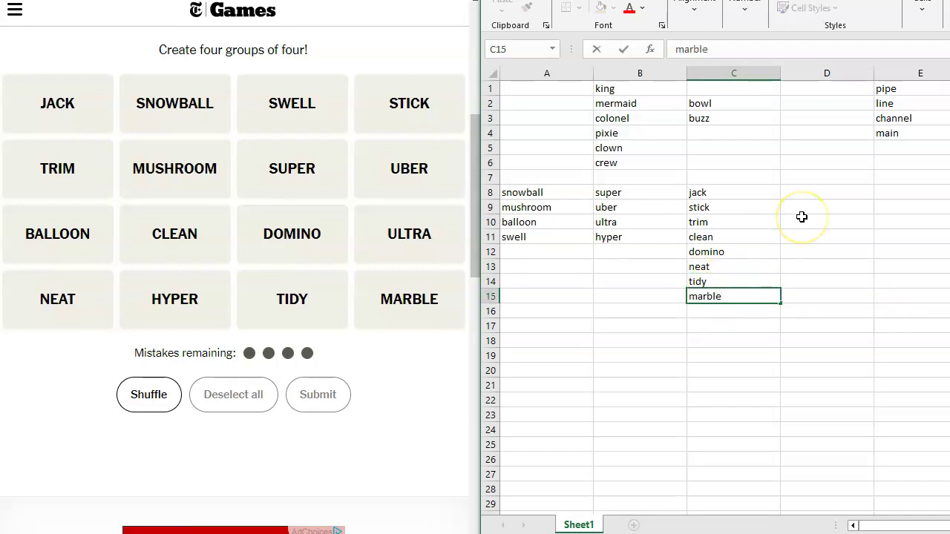
pyautogui.click(799, 193)
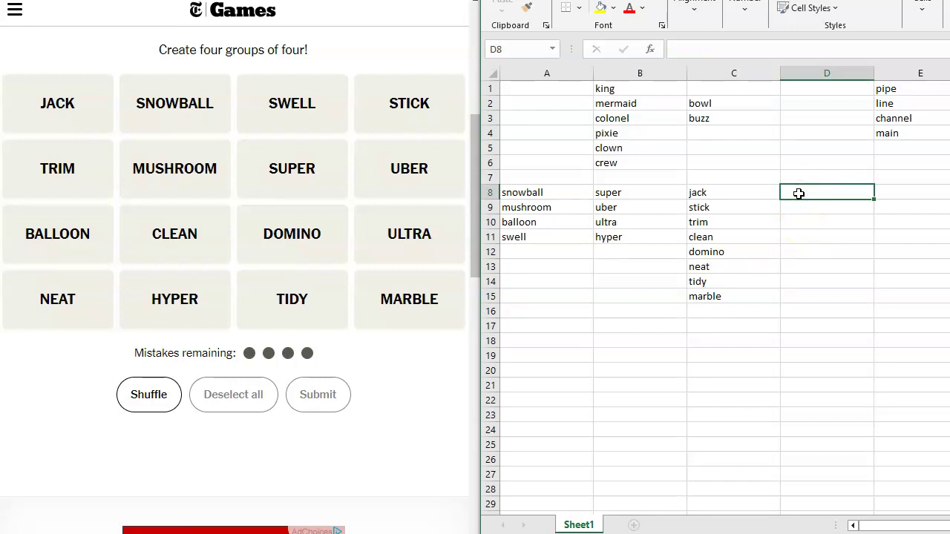
# Step: Enter trim, clean, neat and tidy into cells D8 to D11
pyautogui.write('trim')
pyautogui.press('Return')
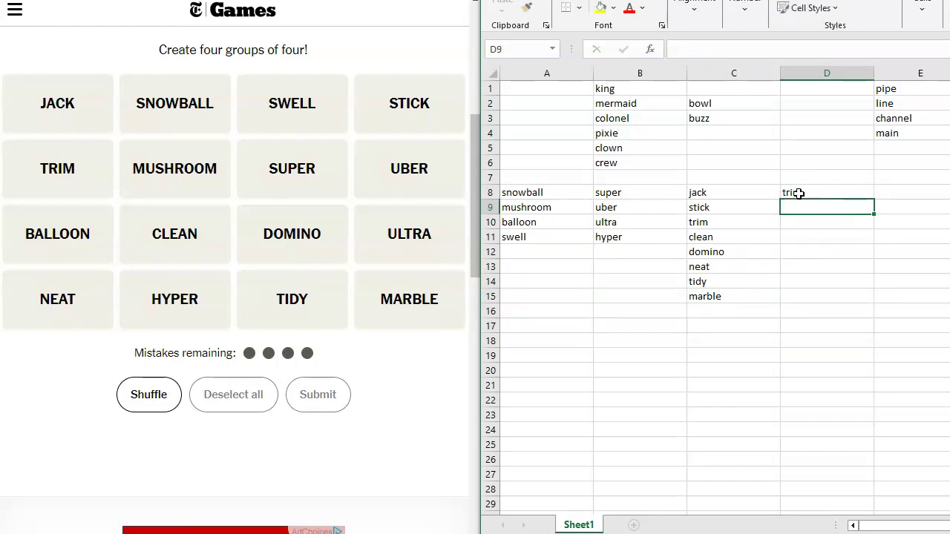
pyautogui.write('clean')
pyautogui.press('Return')
pyautogui.write('neat')
pyautogui.press('Return')
pyautogui.write('tidy')
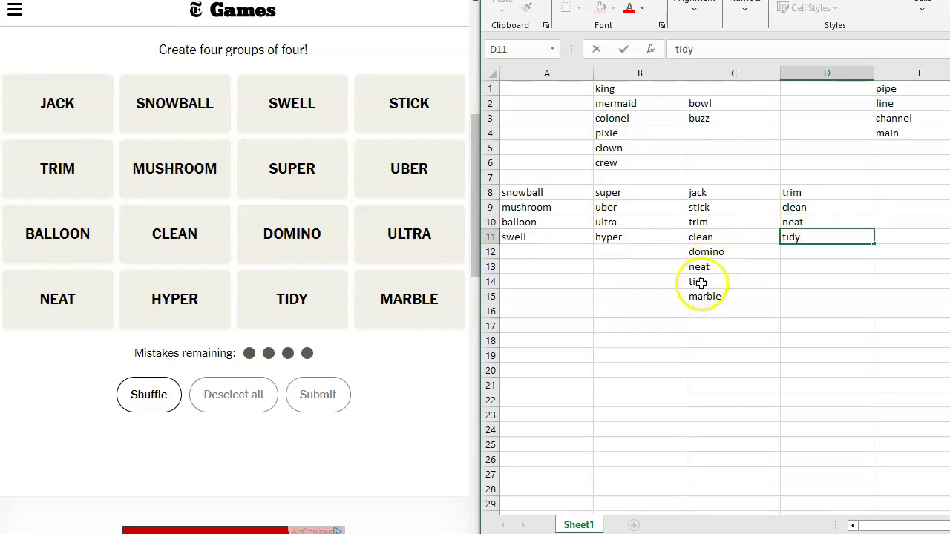
# Step: Delete tidy, neat, trim, clean and marble from column C
pyautogui.click(702, 282)
pyautogui.press('Delete')
pyautogui.click(713, 267)
pyautogui.press('Delete')
pyautogui.click(706, 221)
pyautogui.press('Delete')
pyautogui.click(703, 238)
pyautogui.press('Delete')
pyautogui.click(706, 297)
pyautogui.press('Delete')
# Step: Move marble to C10 and domino to C11, clearing the old C12 entry
pyautogui.click(705, 221)
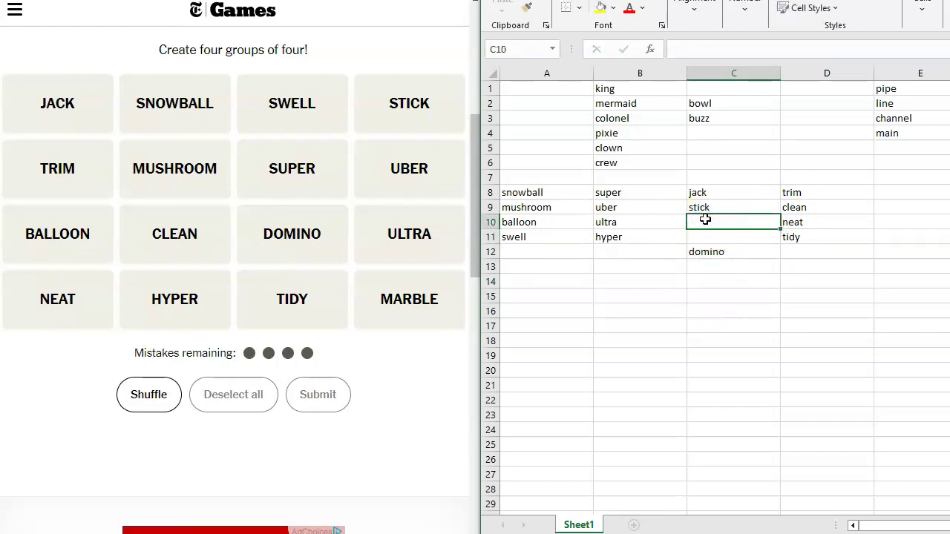
pyautogui.write('marble')
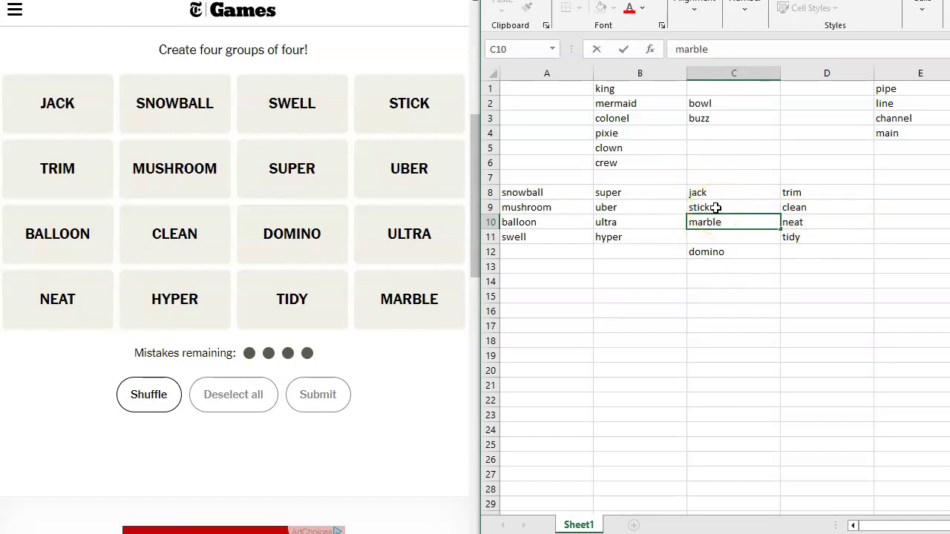
pyautogui.click(718, 255)
pyautogui.press('Delete')
pyautogui.click(720, 239)
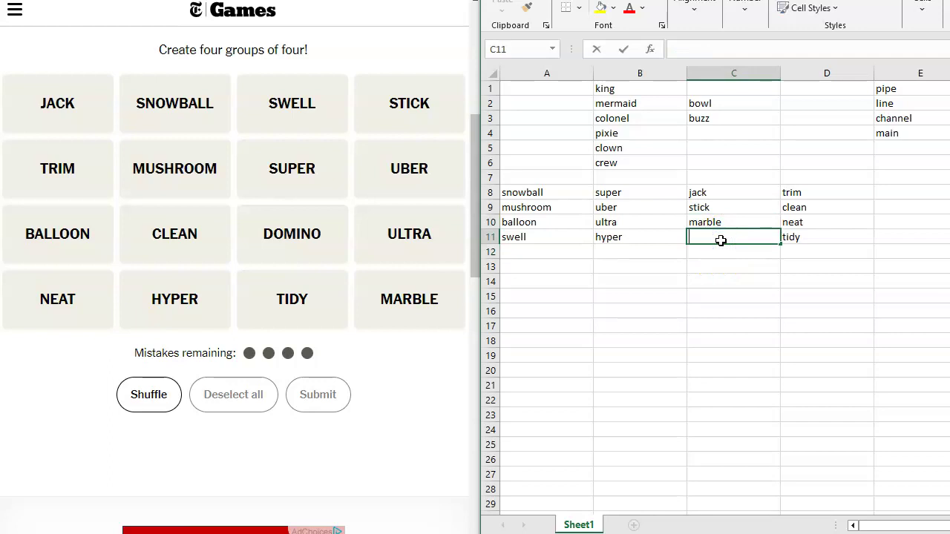
pyautogui.write('domino')
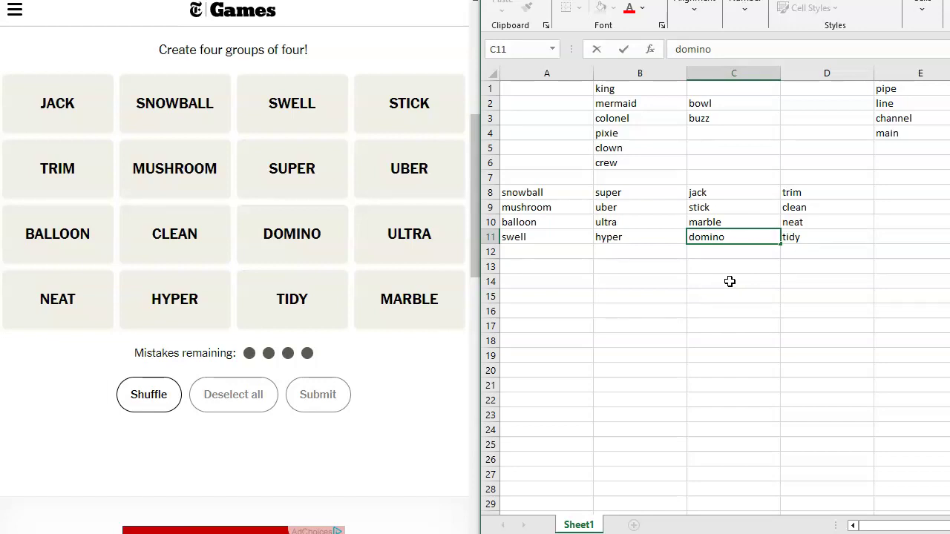
pyautogui.click(720, 280)
# Step: Submit JACK, STICK, DOMINO and MARBLE as the kids' games group
pyautogui.click(61, 112)
pyautogui.click(420, 107)
pyautogui.click(301, 232)
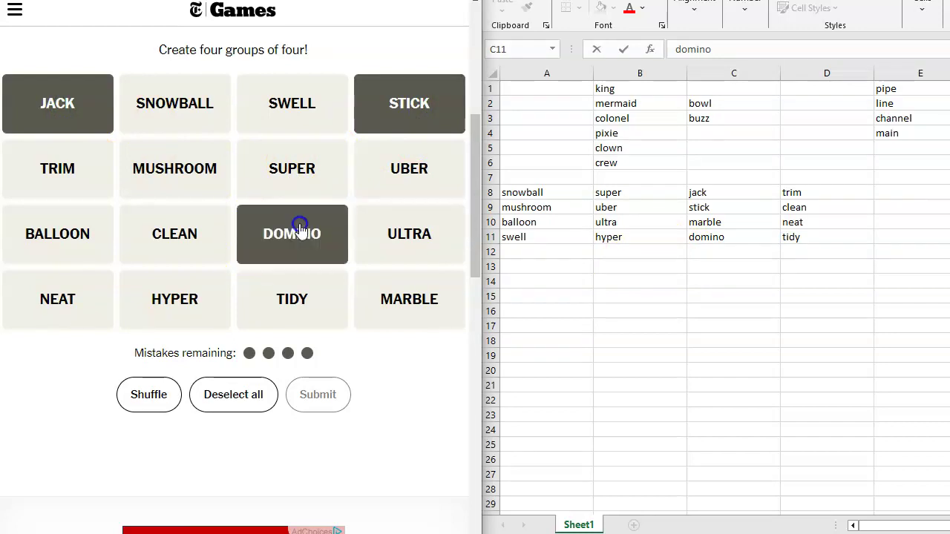
pyautogui.click(393, 302)
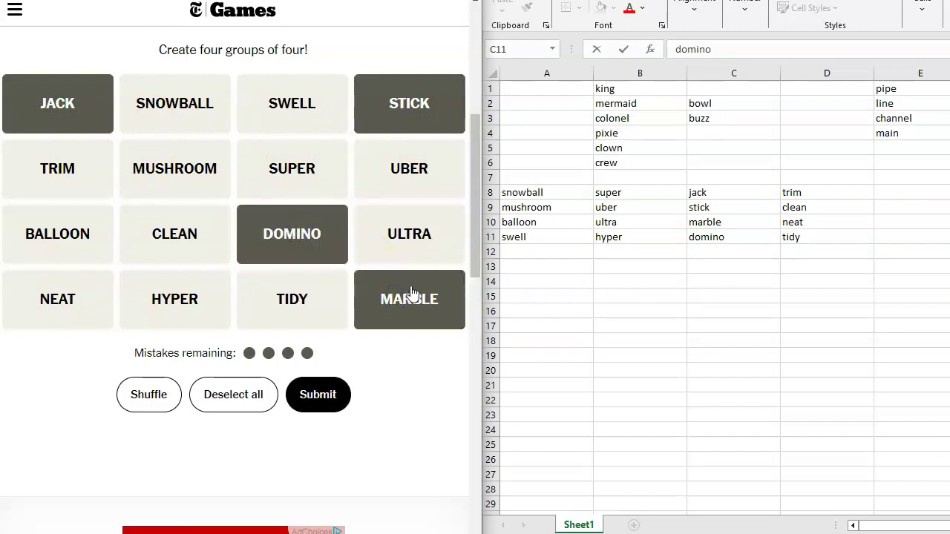
pyautogui.click(319, 403)
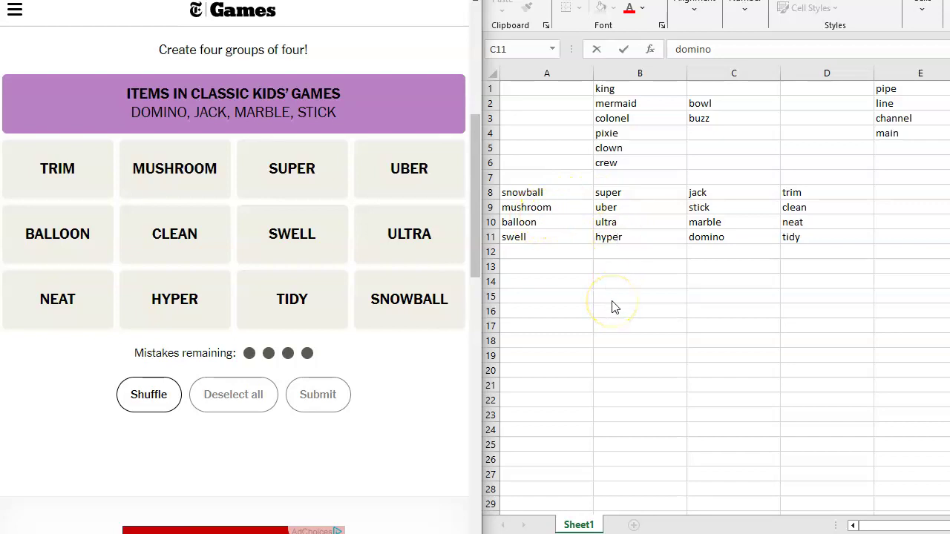
# Step: Submit SUPER, UBER, ULTRA and HYPER as the Augmentative Prefixes group
pyautogui.click(276, 175)
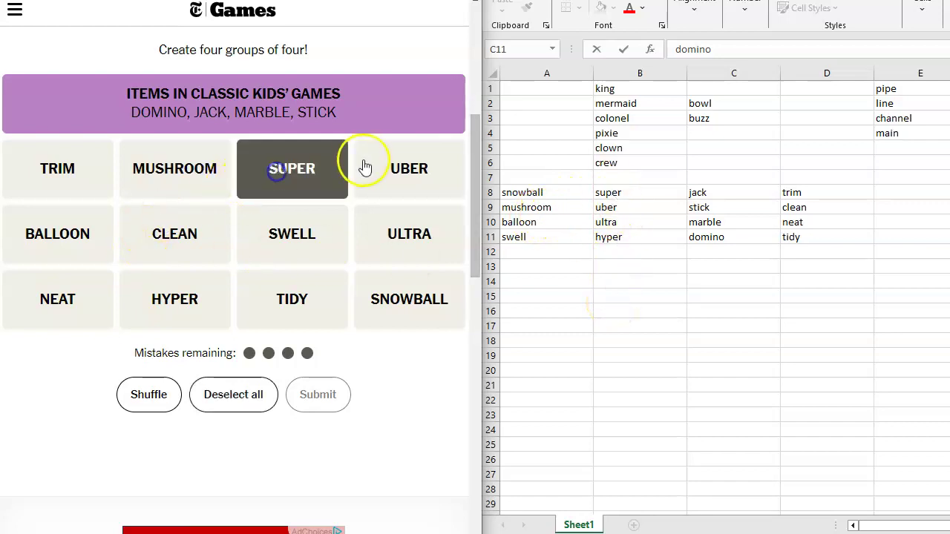
pyautogui.click(385, 169)
pyautogui.click(401, 242)
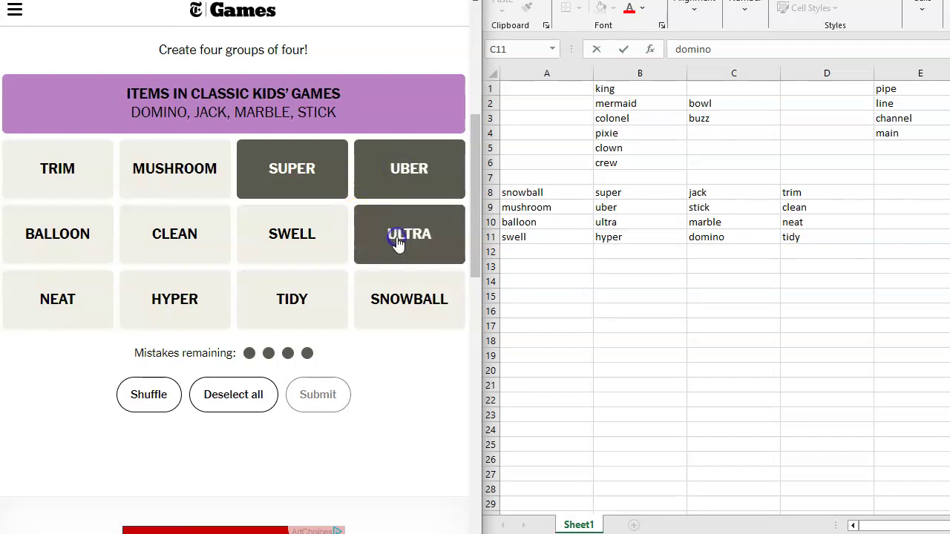
pyautogui.click(190, 300)
pyautogui.click(323, 395)
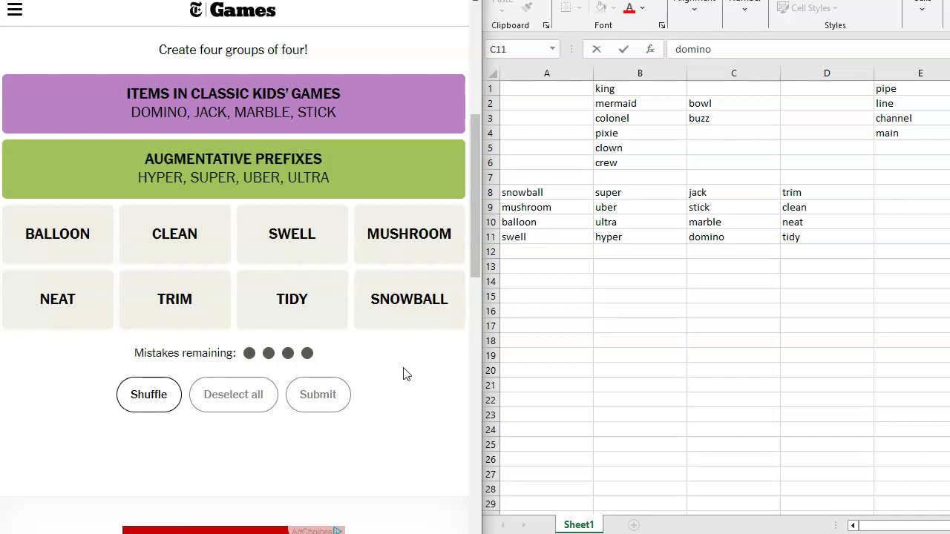
# Step: Submit BALLOON, SWELL, MUSHROOM and SNOWBALL as the Become Larger group
pyautogui.click(70, 236)
pyautogui.click(285, 236)
pyautogui.click(400, 236)
pyautogui.click(400, 300)
pyautogui.click(317, 394)
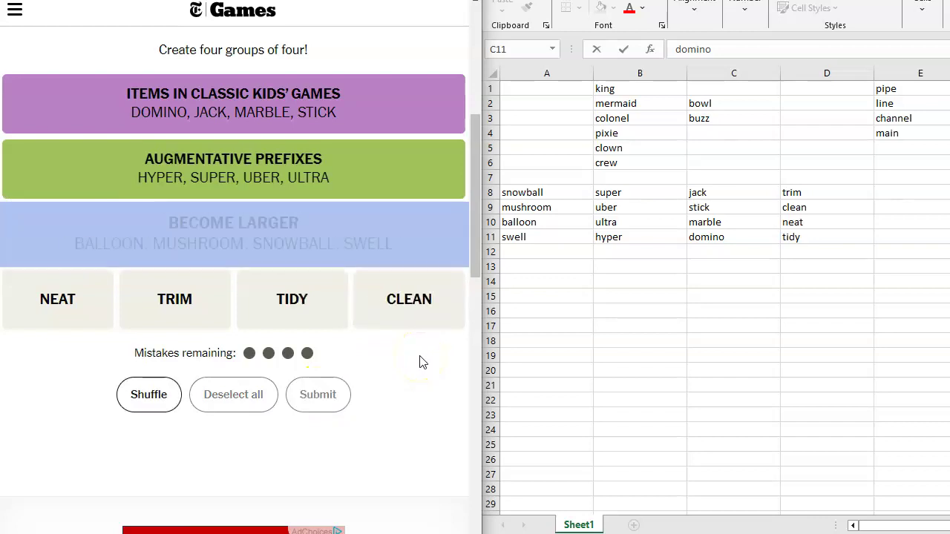
# Step: Submit NEAT, TRIM, TIDY and CLEAN as the Orderly group and dismiss the results summary
pyautogui.click(66, 301)
pyautogui.click(201, 300)
pyautogui.click(289, 297)
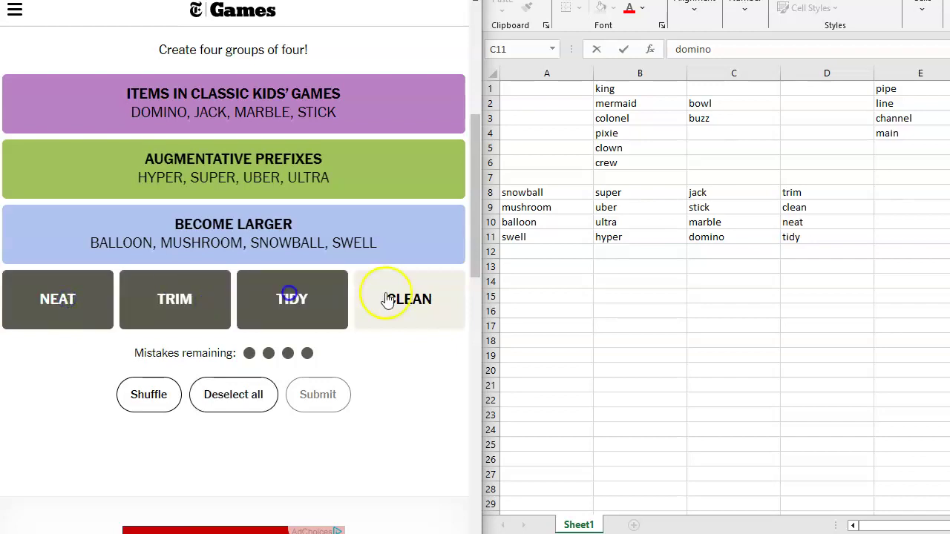
pyautogui.click(397, 297)
pyautogui.click(320, 394)
pyautogui.click(388, 362)
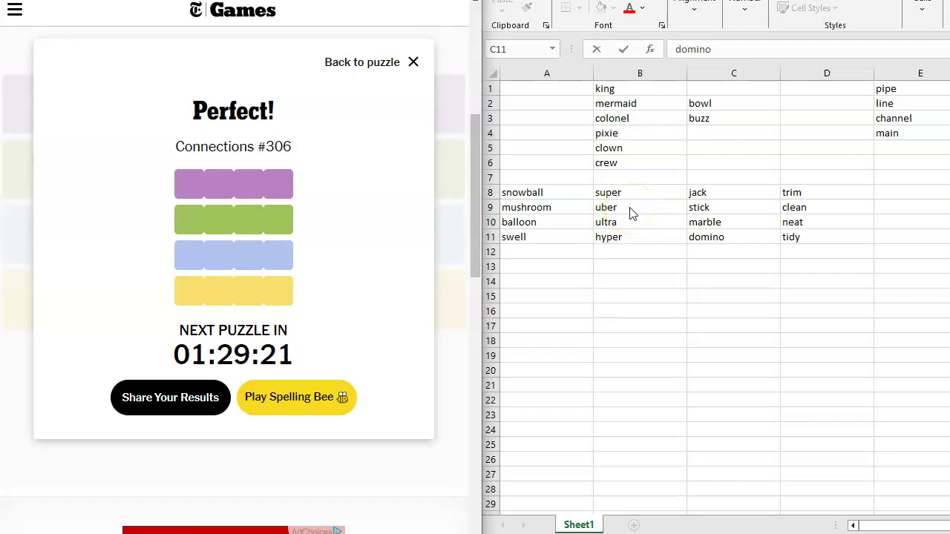
pyautogui.click(413, 62)
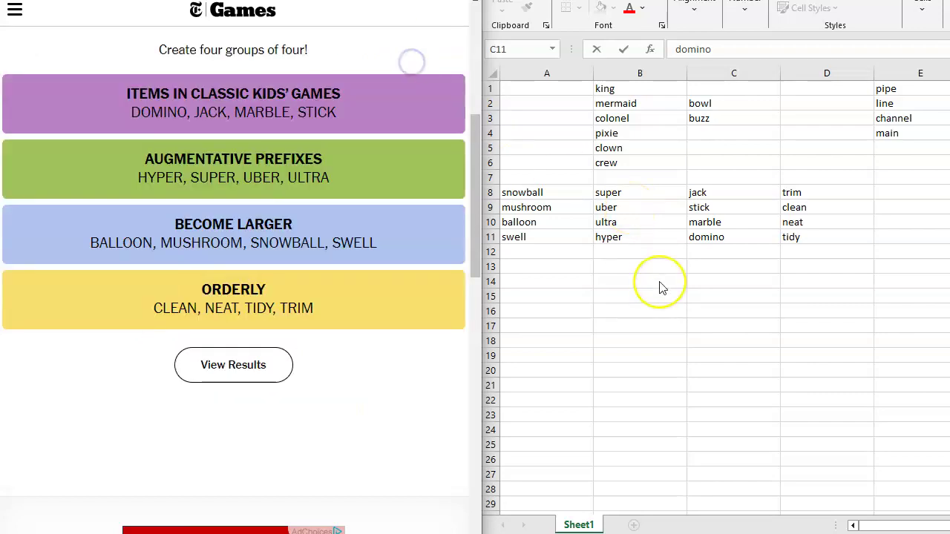